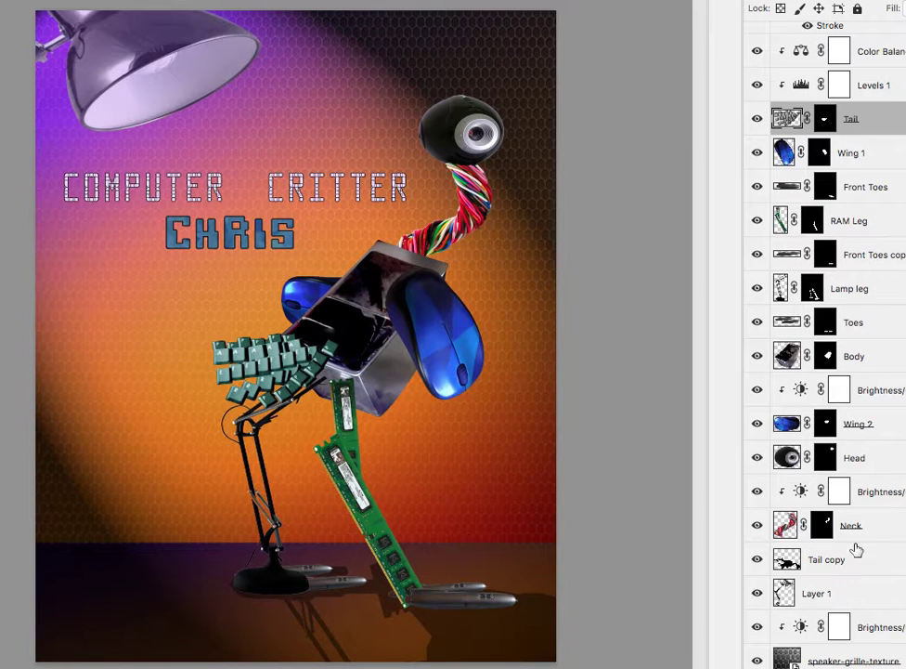
Identify the lamp's Layer 1 and move the desk lamp into the poster's top-left corner.
{"action": "left_click", "coordinate": [854, 591]}
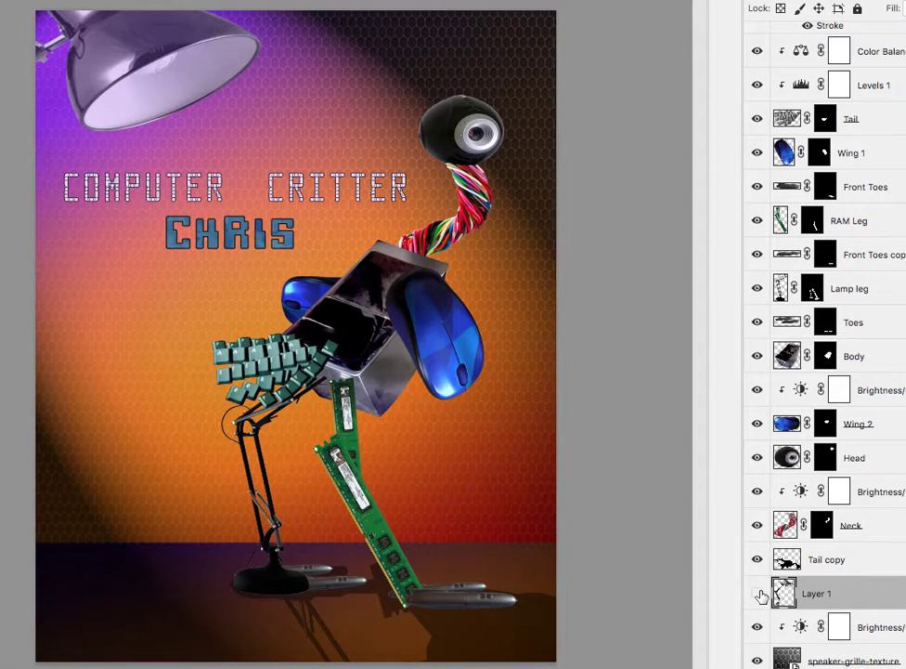
{"action": "left_click", "coordinate": [757, 592]}
{"action": "mouse_move", "coordinate": [139, 63]}
{"action": "left_mouse_down"}
{"action": "mouse_move", "coordinate": [48, 4]}
{"action": "mouse_move", "coordinate": [112, 74]}
{"action": "mouse_move", "coordinate": [90, 44]}
{"action": "left_mouse_up"}
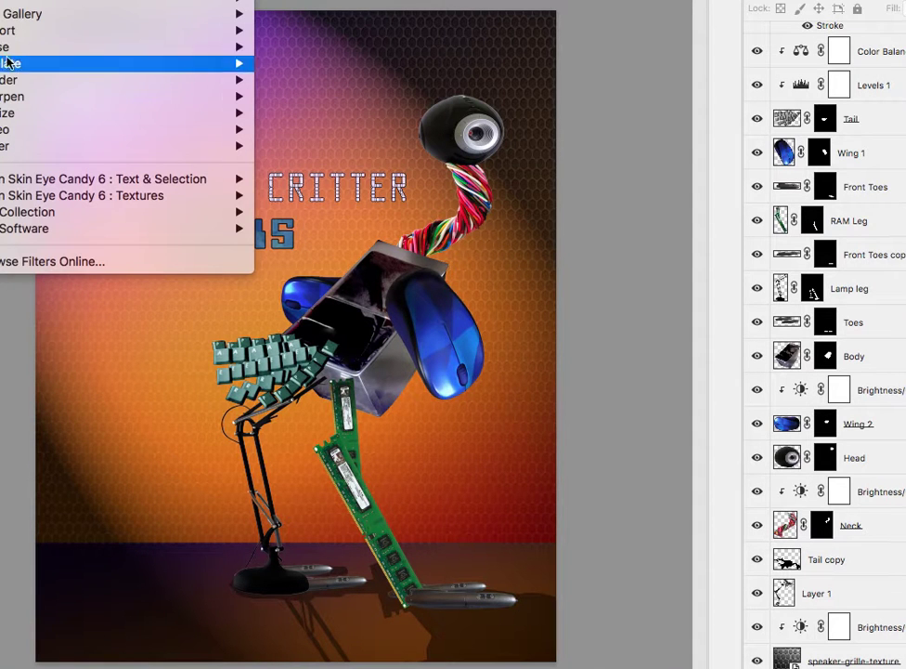
{"action": "mouse_move", "coordinate": [121, 80]}
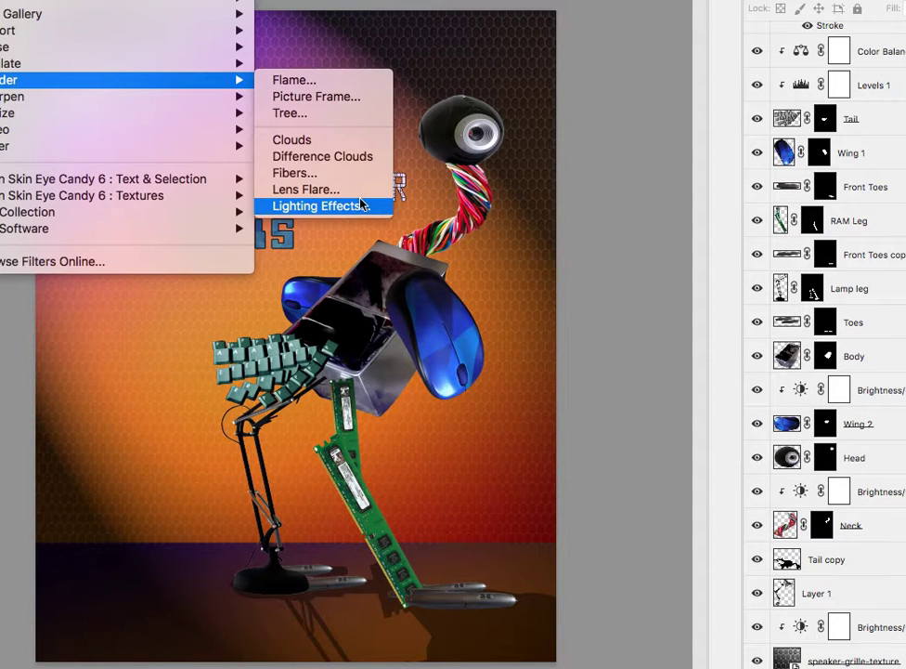
Apply Lighting Effects with Spot Light 2 turned on at full hotspot.
{"action": "left_click", "coordinate": [364, 204]}
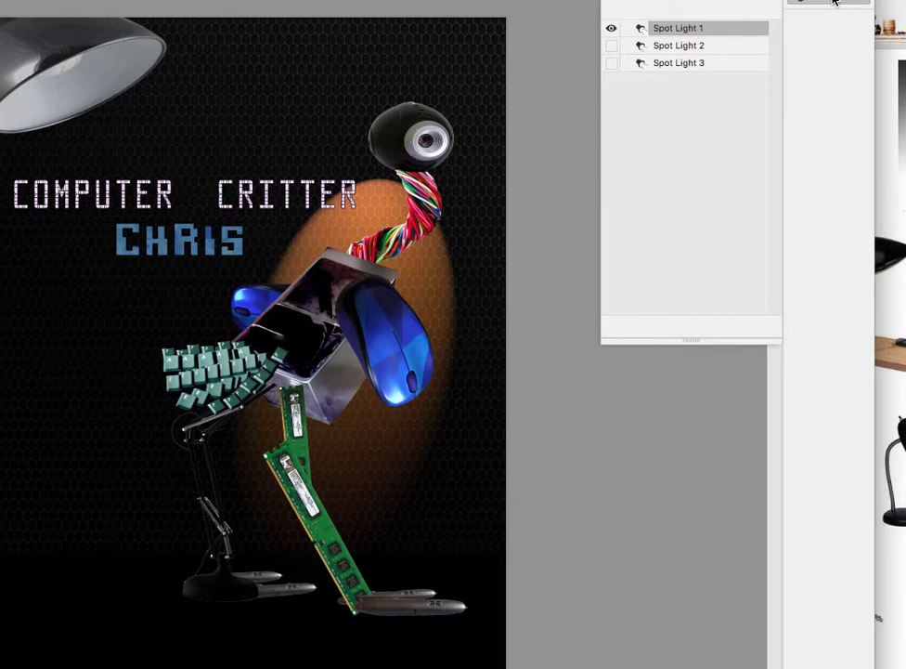
{"action": "left_click", "coordinate": [612, 45]}
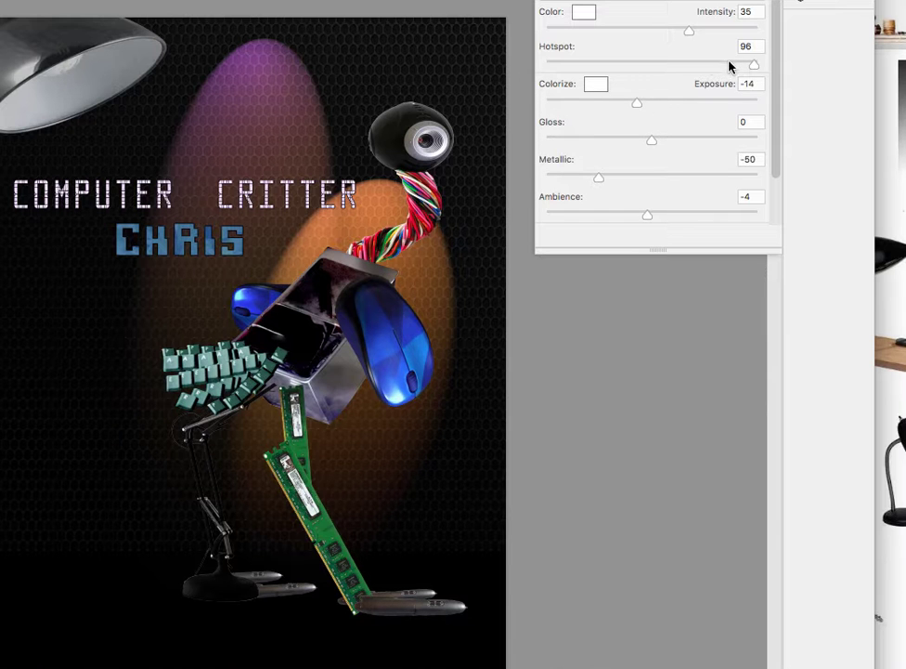
{"action": "left_click_drag", "start_coordinate": [754, 65], "coordinate": [763, 65]}
Boost the light's gloss, ambience and metallic, and lower the hotspot to 68.
{"action": "mouse_move", "coordinate": [652, 140]}
{"action": "left_mouse_down"}
{"action": "mouse_move", "coordinate": [745, 140]}
{"action": "mouse_move", "coordinate": [536, 149]}
{"action": "mouse_move", "coordinate": [677, 140]}
{"action": "left_mouse_up"}
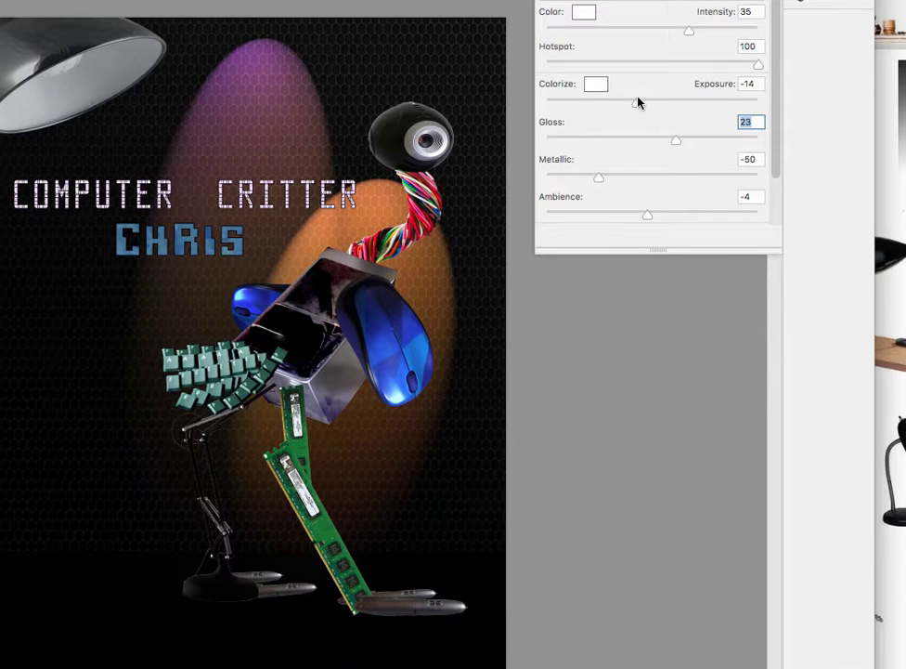
{"action": "mouse_move", "coordinate": [647, 213]}
{"action": "left_mouse_down"}
{"action": "mouse_move", "coordinate": [781, 206]}
{"action": "mouse_move", "coordinate": [718, 206]}
{"action": "mouse_move", "coordinate": [733, 209]}
{"action": "left_mouse_up"}
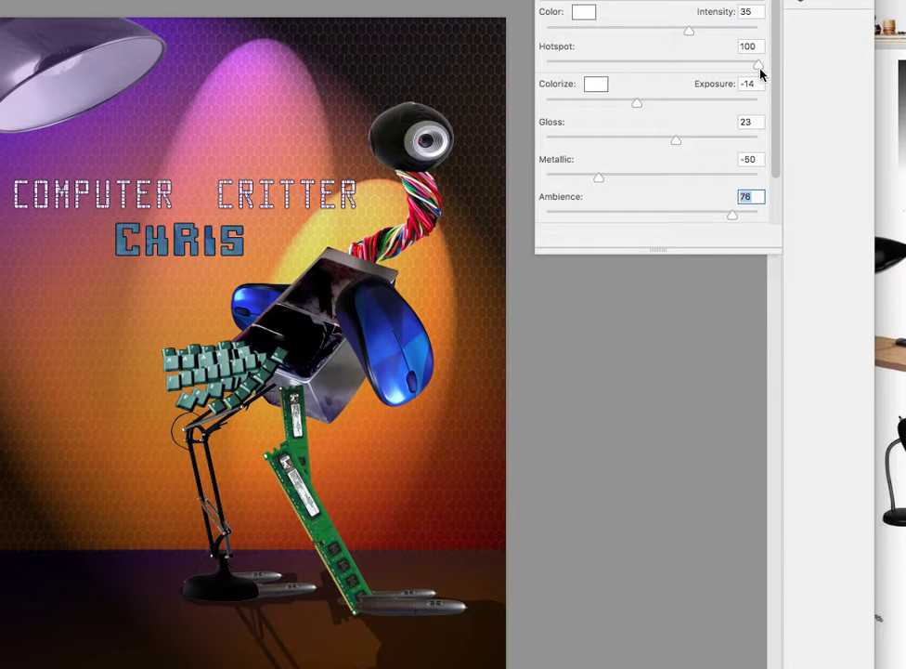
{"action": "left_click_drag", "start_coordinate": [759, 65], "coordinate": [697, 61]}
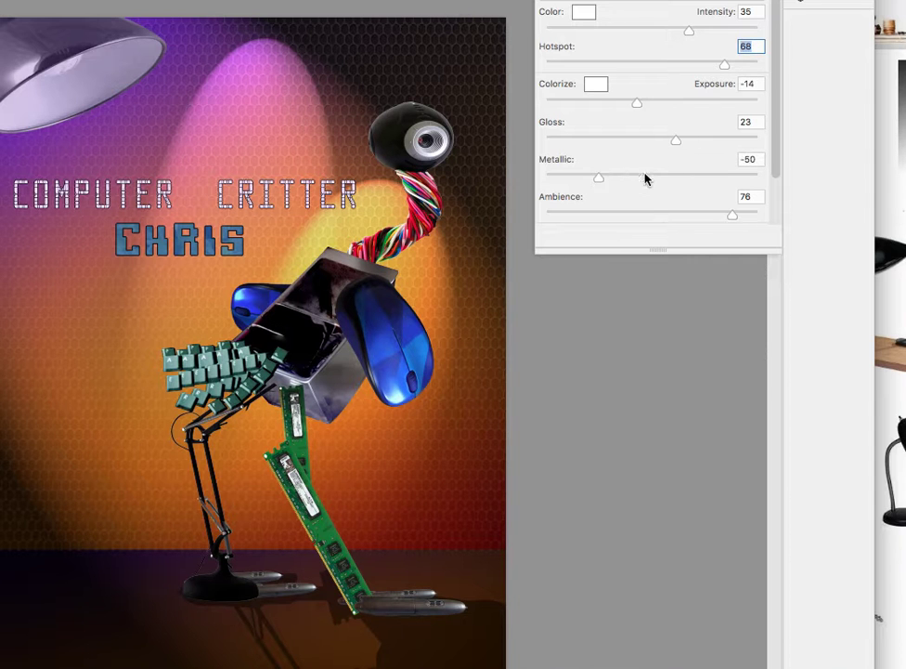
{"action": "mouse_move", "coordinate": [647, 177]}
{"action": "left_mouse_down"}
{"action": "mouse_move", "coordinate": [723, 176]}
{"action": "mouse_move", "coordinate": [669, 174]}
{"action": "left_mouse_up"}
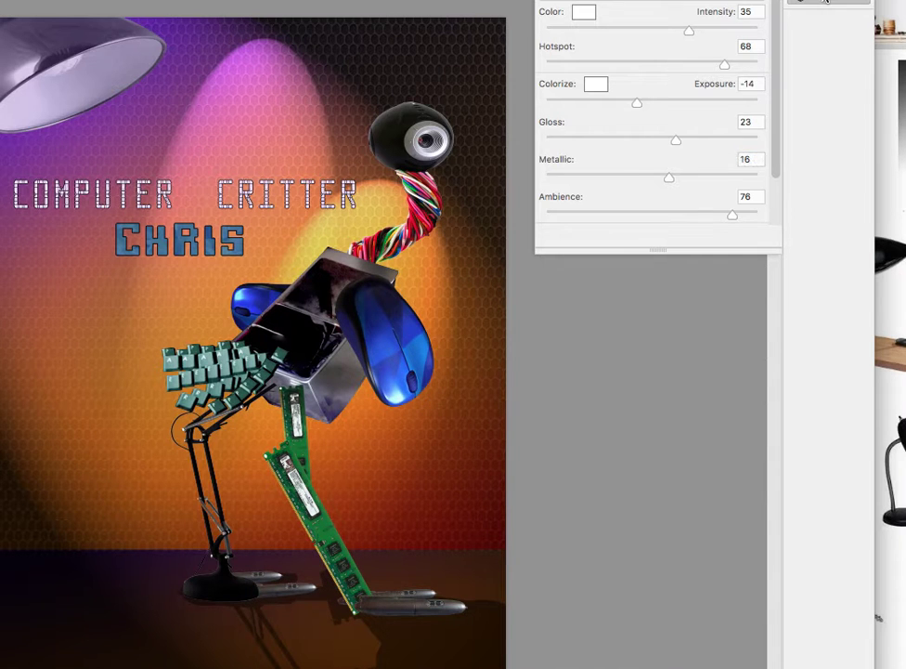
{"action": "left_click", "coordinate": [632, 3]}
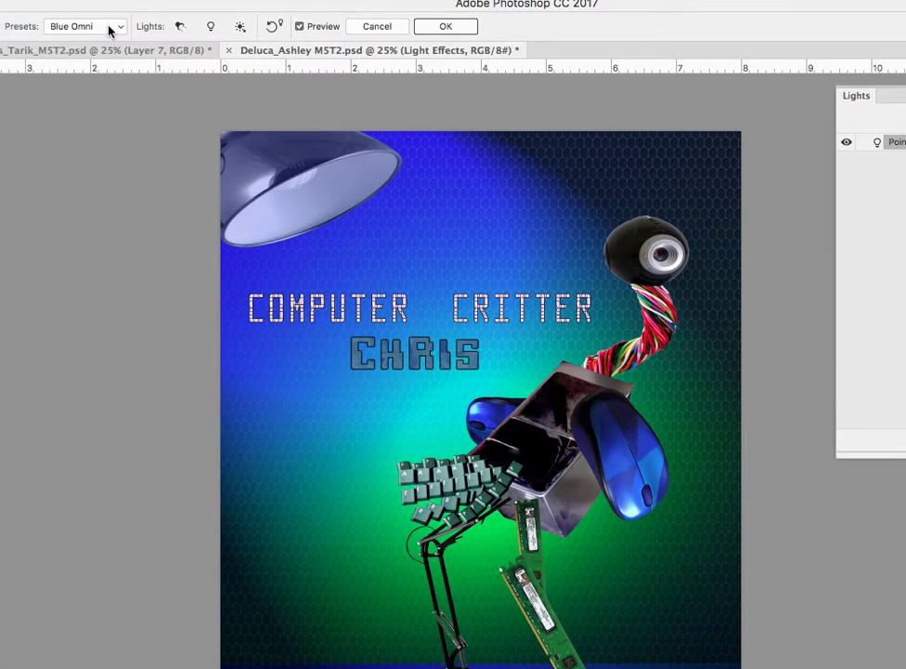
Preview the 2 O'clock Spotlight and Soft Direct Lights presets, then cancel Lighting Effects.
{"action": "left_click", "coordinate": [110, 26]}
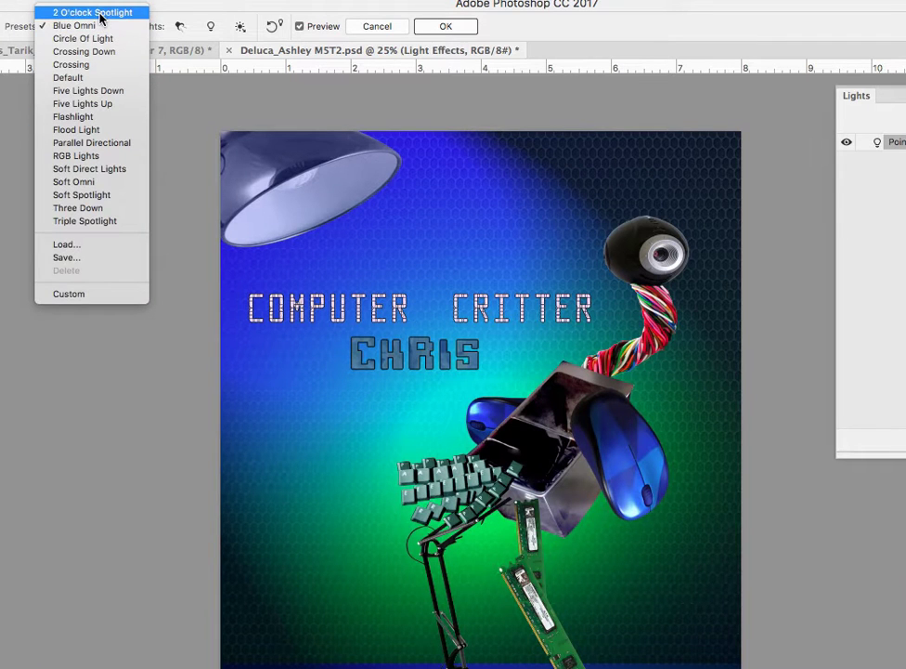
{"action": "left_click", "coordinate": [100, 13]}
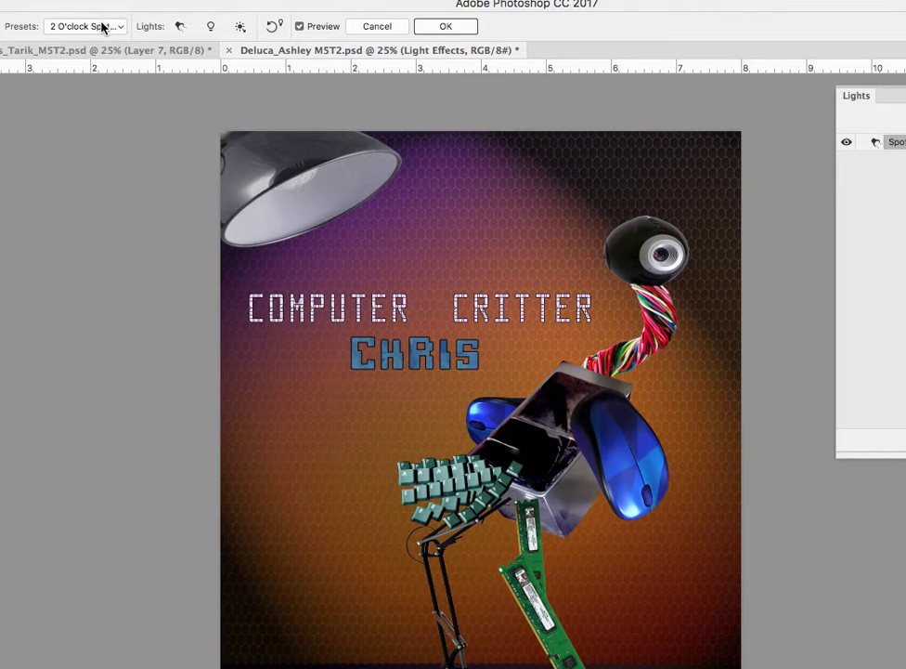
{"action": "left_click", "coordinate": [101, 26]}
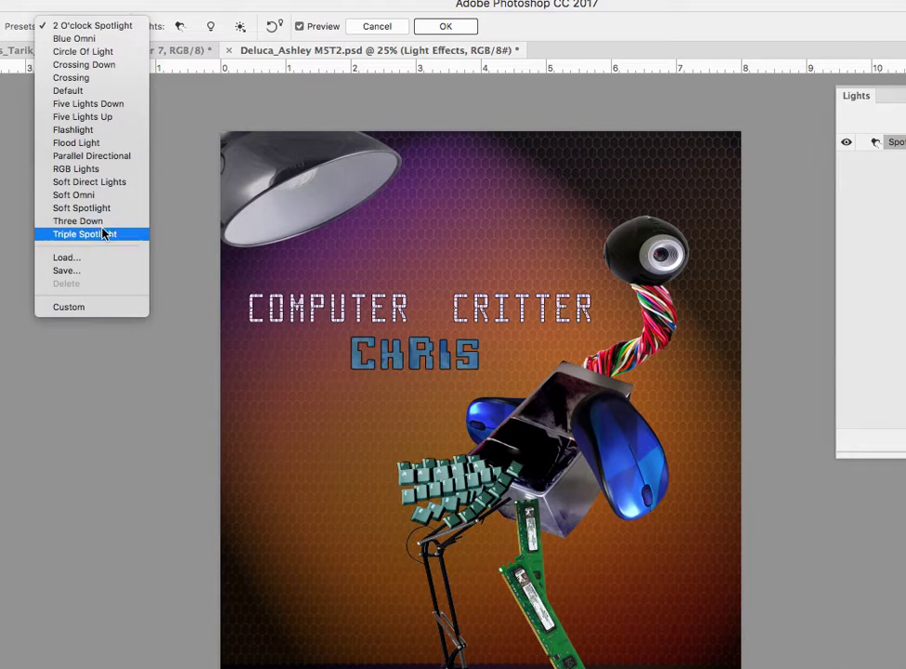
{"action": "left_click", "coordinate": [103, 181]}
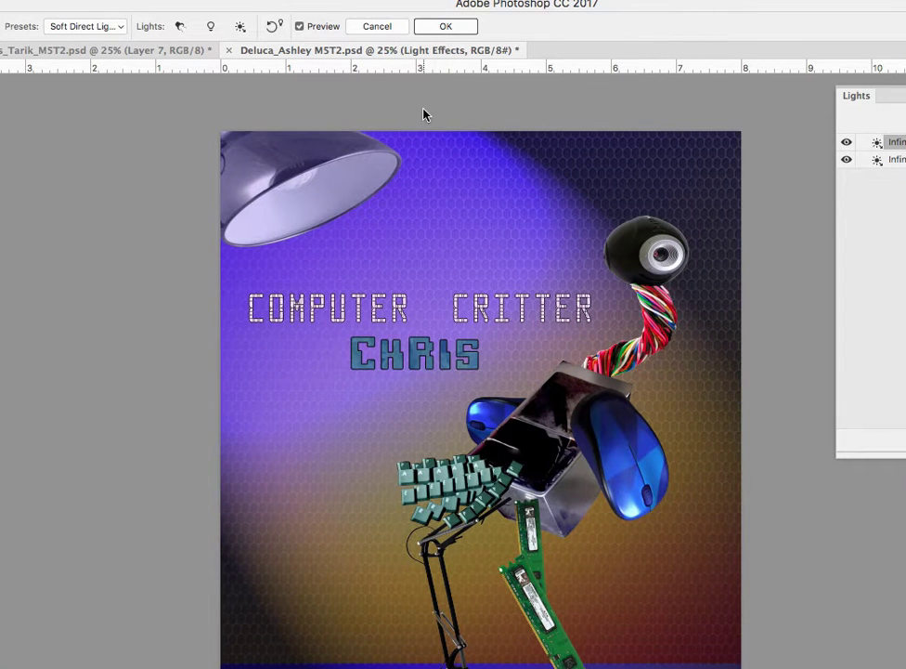
{"action": "left_click", "coordinate": [372, 26]}
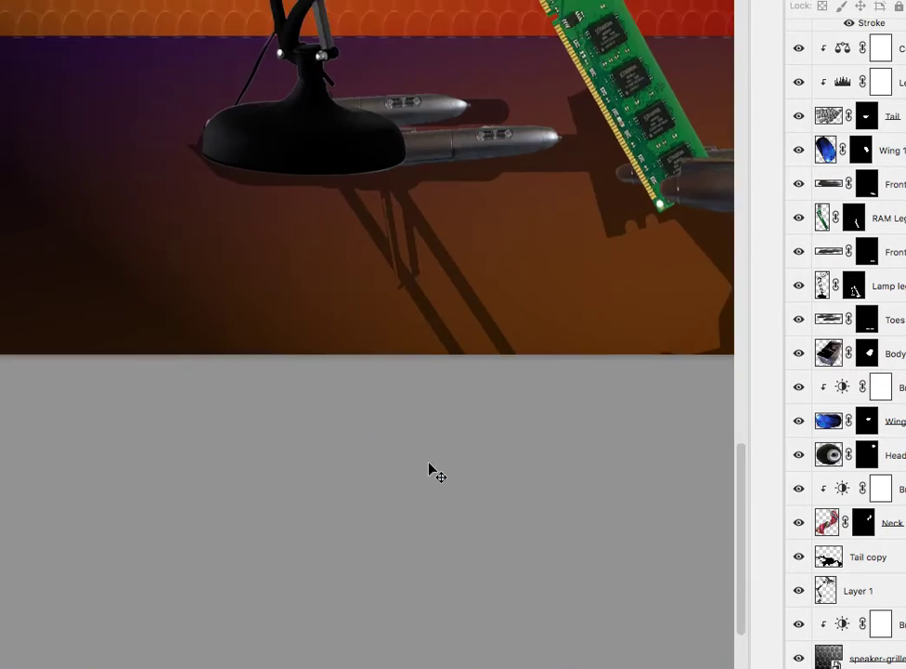
Scroll the zoomed canvas over the lamp base, RAM legs and bullet feet, ending on the keyboard tail.
{"action": "scroll", "coordinate": [434, 474], "scroll_direction": "up", "scroll_amount": 4}
{"action": "scroll", "coordinate": [429, 463], "scroll_direction": "right", "scroll_amount": 3}
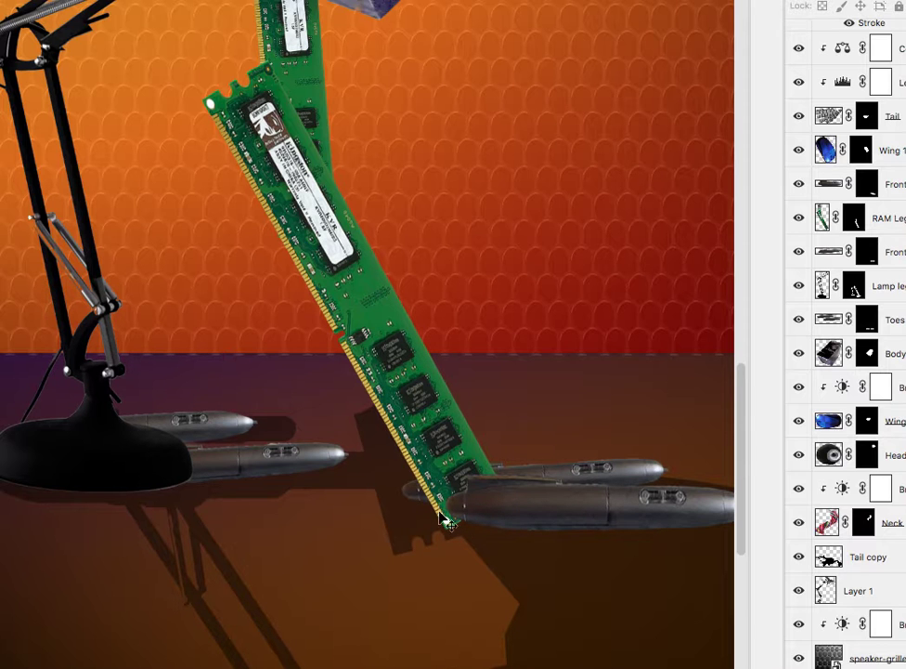
{"action": "scroll", "coordinate": [299, 379], "scroll_direction": "up", "scroll_amount": 2}
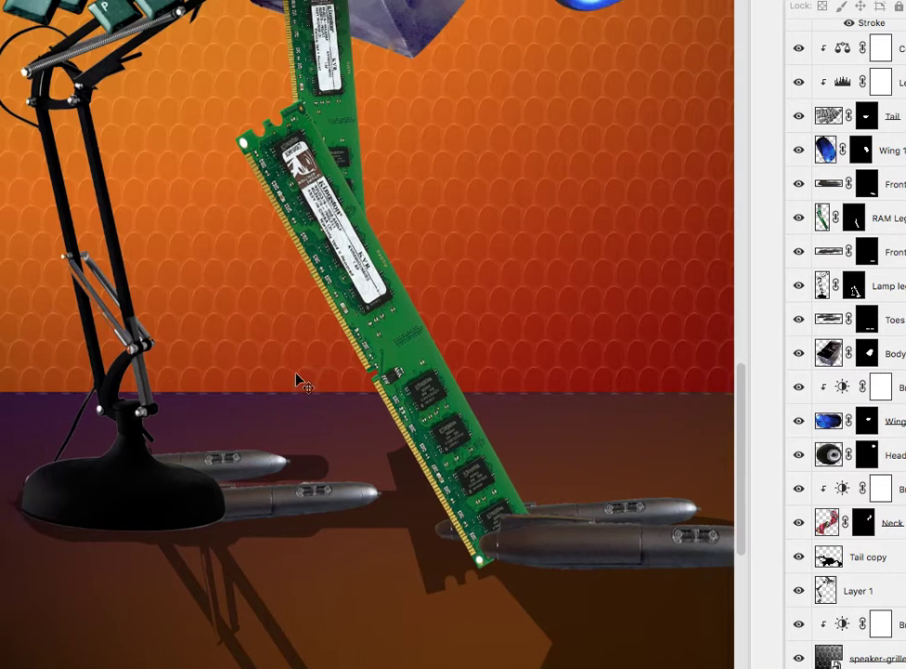
{"action": "scroll", "coordinate": [299, 379], "scroll_direction": "up", "scroll_amount": 5}
{"action": "scroll", "coordinate": [302, 383], "scroll_direction": "down", "scroll_amount": 10}
{"action": "scroll", "coordinate": [300, 379], "scroll_direction": "up", "scroll_amount": 4}
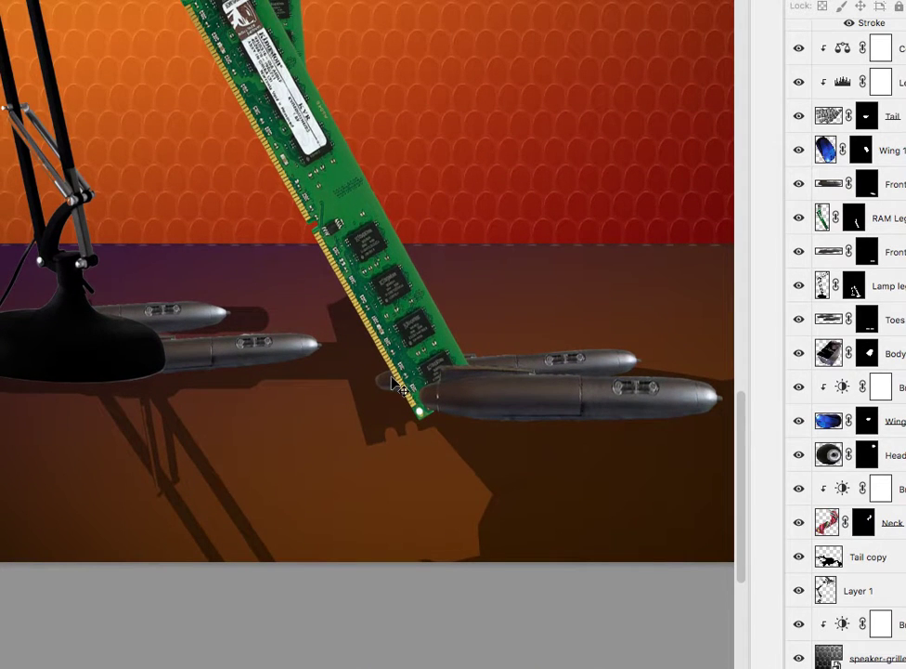
{"action": "scroll", "coordinate": [394, 383], "scroll_direction": "up", "scroll_amount": 10}
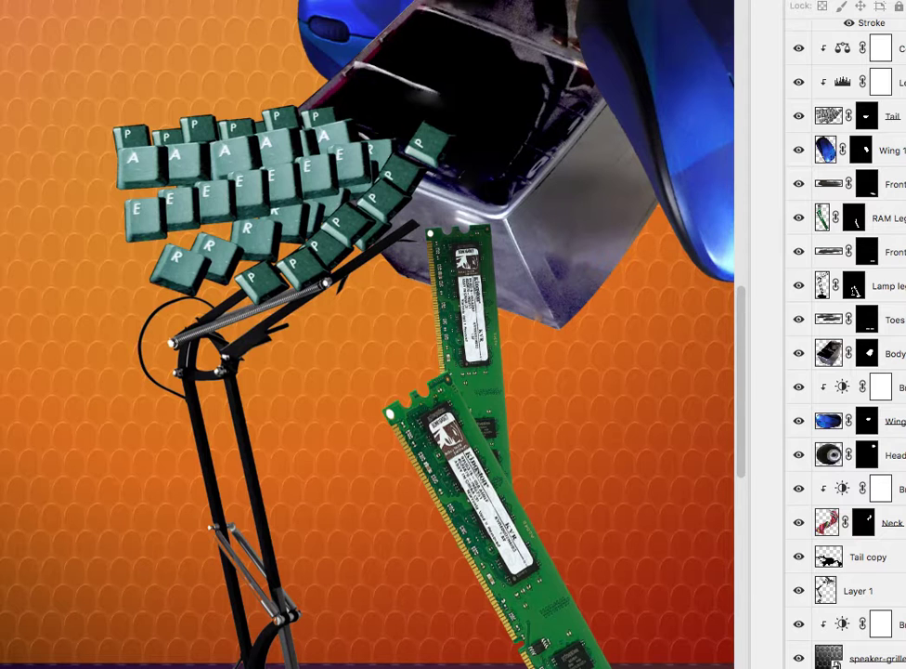
Perspective-skew the Tail layer so its left end flares larger, then fit the poster on screen.
{"action": "left_click", "coordinate": [190, 190]}
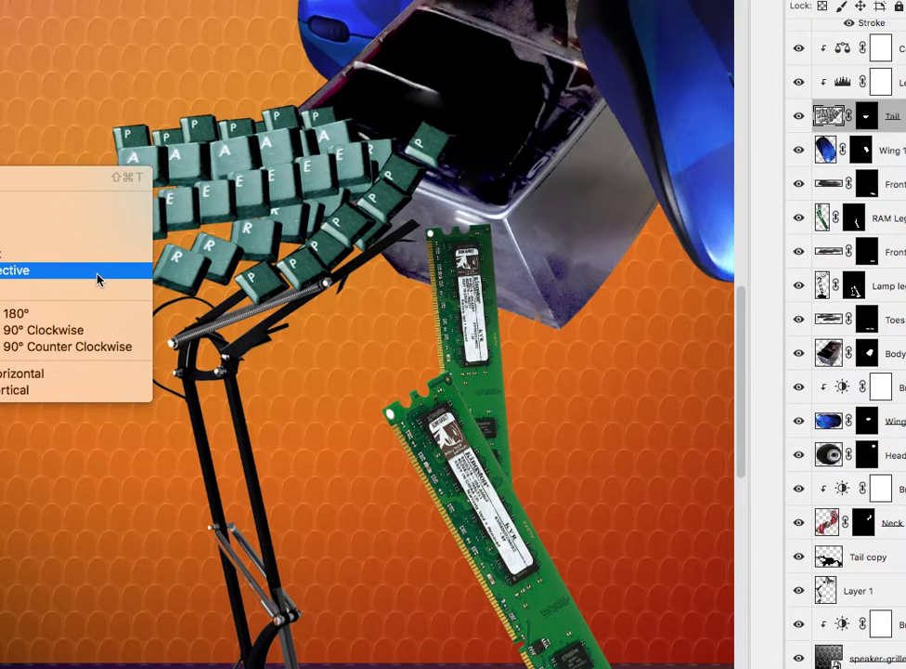
{"action": "left_click", "coordinate": [98, 270]}
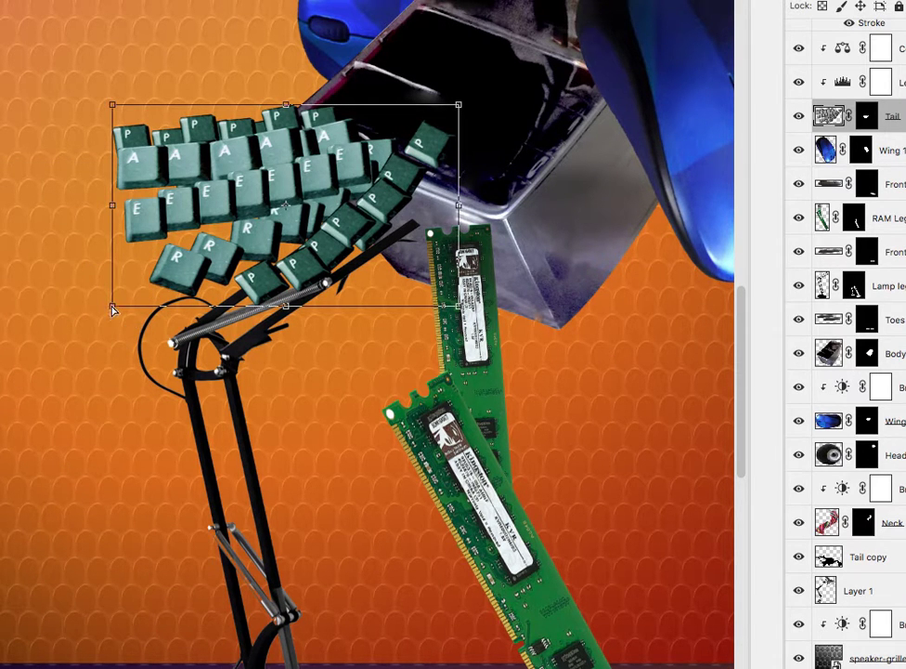
{"action": "mouse_move", "coordinate": [111, 307]}
{"action": "left_mouse_down"}
{"action": "mouse_move", "coordinate": [114, 351]}
{"action": "mouse_move", "coordinate": [112, 333]}
{"action": "left_mouse_up"}
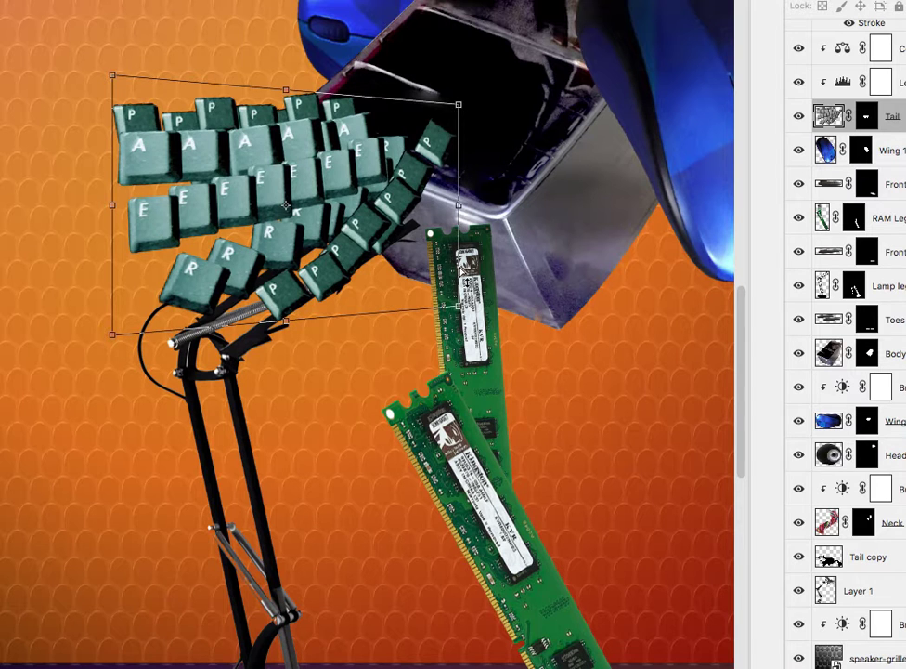
{"action": "left_click_drag", "start_coordinate": [459, 308], "coordinate": [459, 280]}
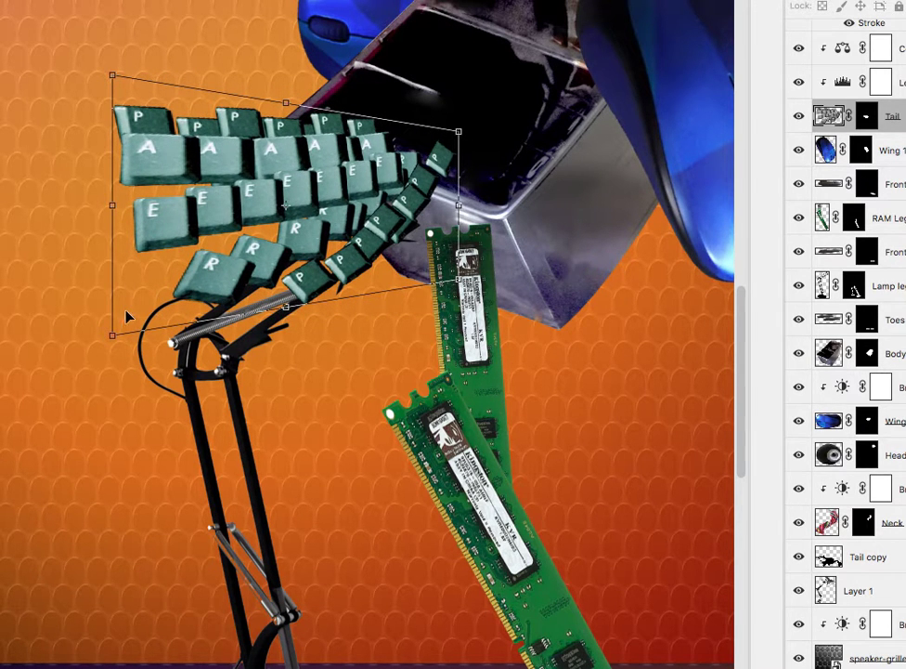
{"action": "left_click_drag", "start_coordinate": [112, 343], "coordinate": [114, 354]}
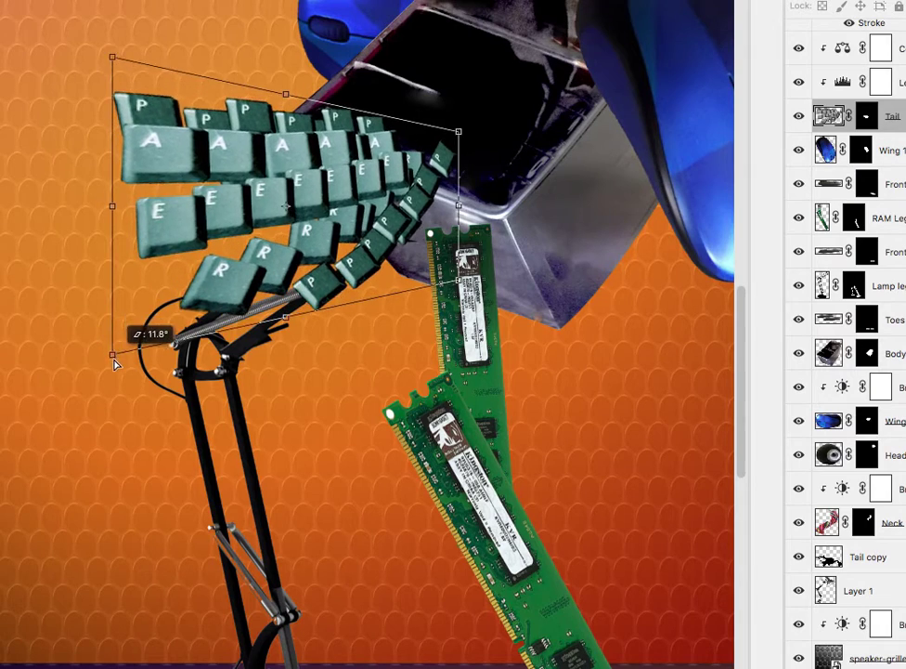
{"action": "key", "text": "Return"}
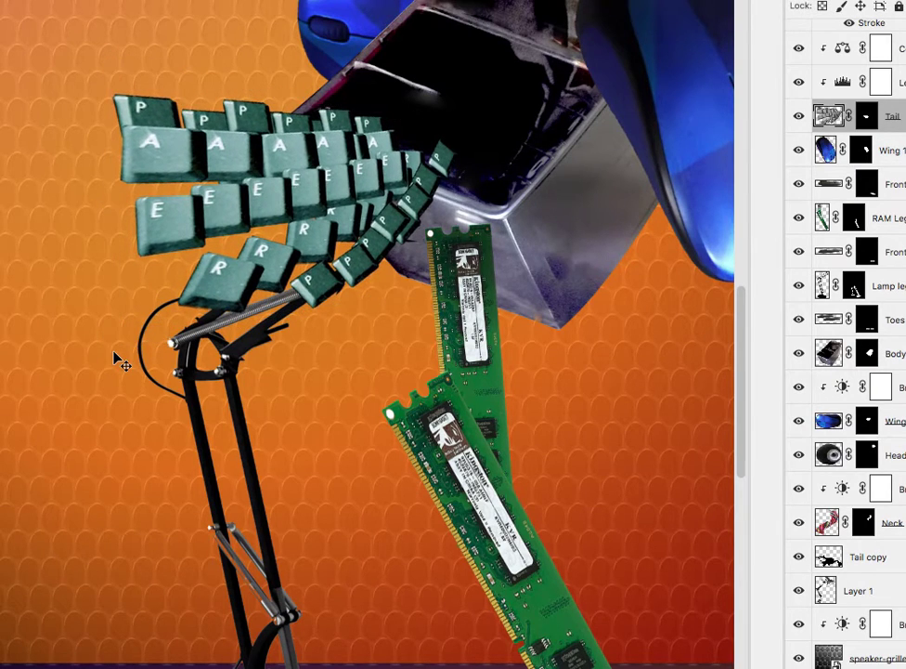
{"action": "key", "text": "ctrl+0"}
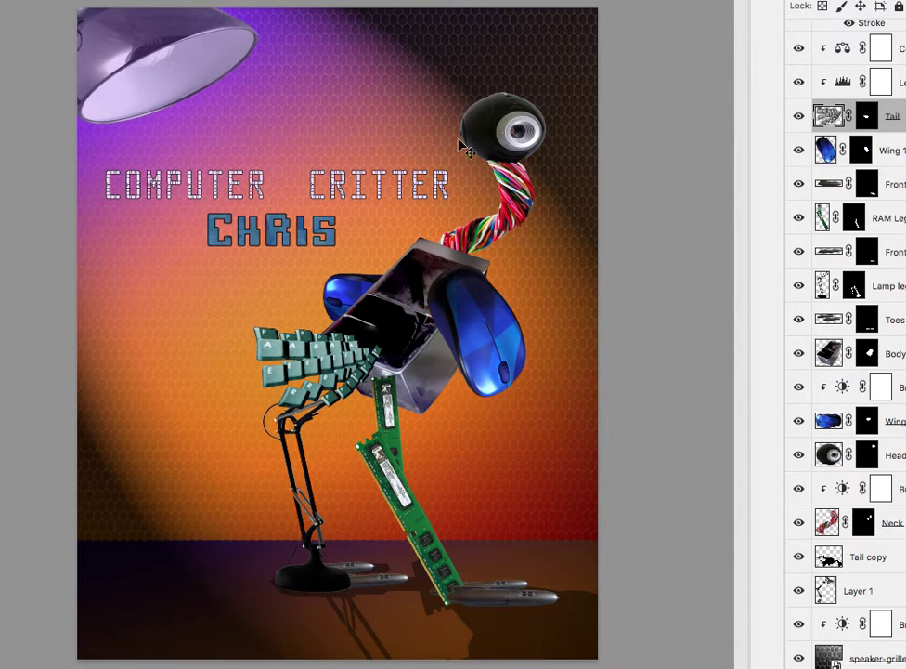
{"action": "scroll", "coordinate": [826, 112], "scroll_direction": "up", "scroll_amount": 1}
{"action": "scroll", "coordinate": [859, 100], "scroll_direction": "up", "scroll_amount": 3}
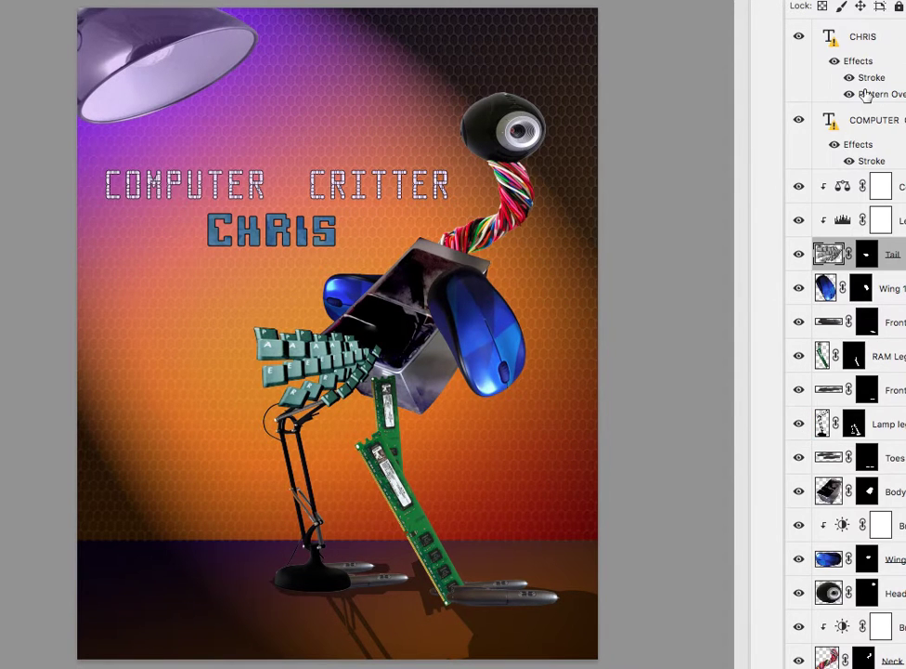